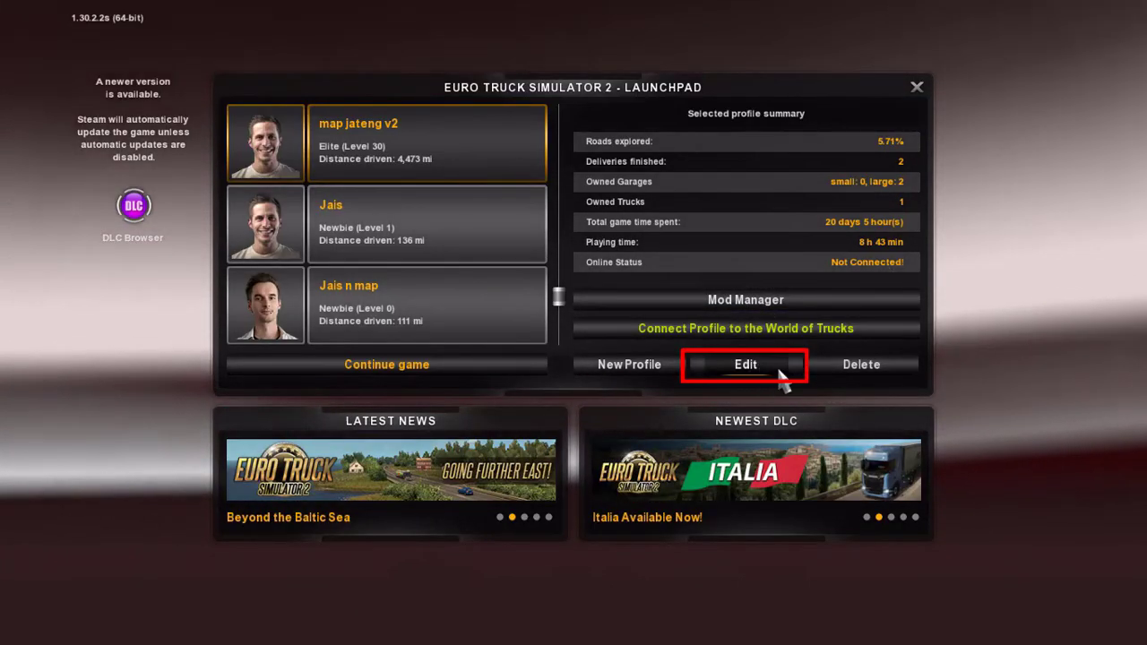
Step: Open the Edit Profile screen for the profile, then close it without making changes
click(750, 365)
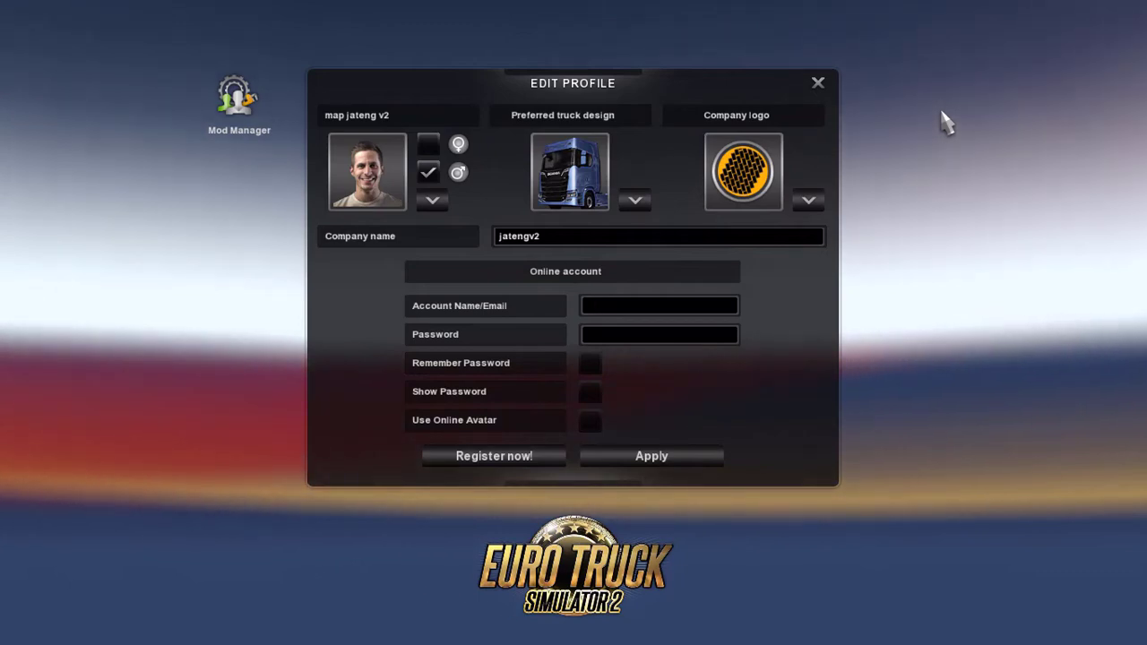
key(Escape)
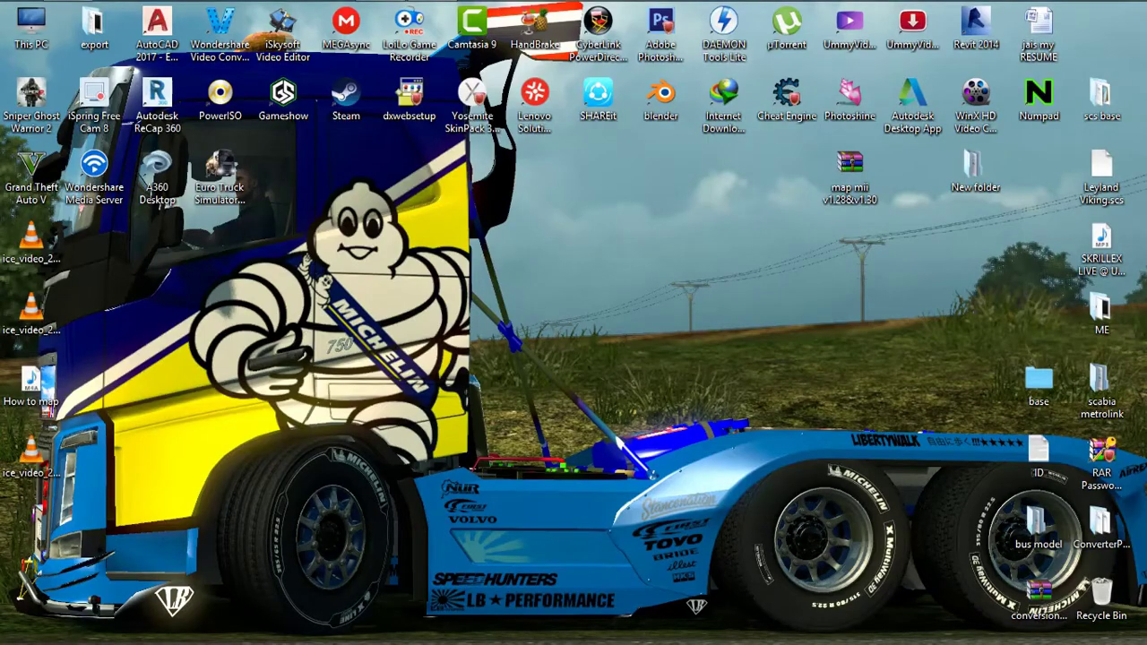
Step: Confirm eurotrucks2 is product version 1.30.2.2 in its Properties Details, then refresh the desktop
right_click(217, 176)
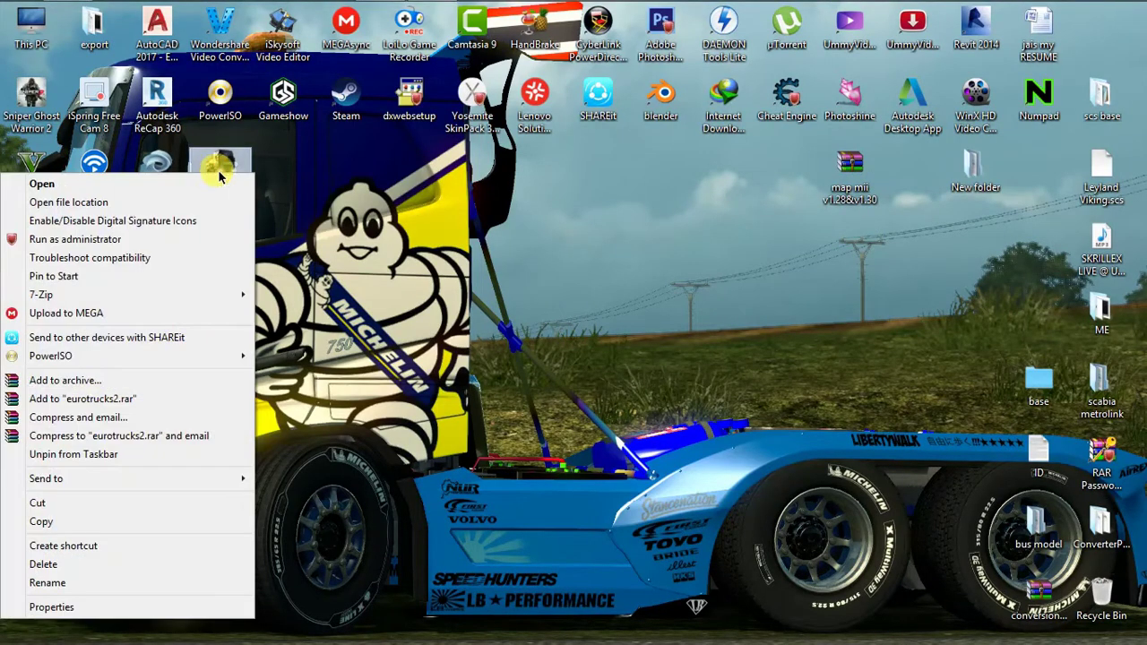
click(142, 203)
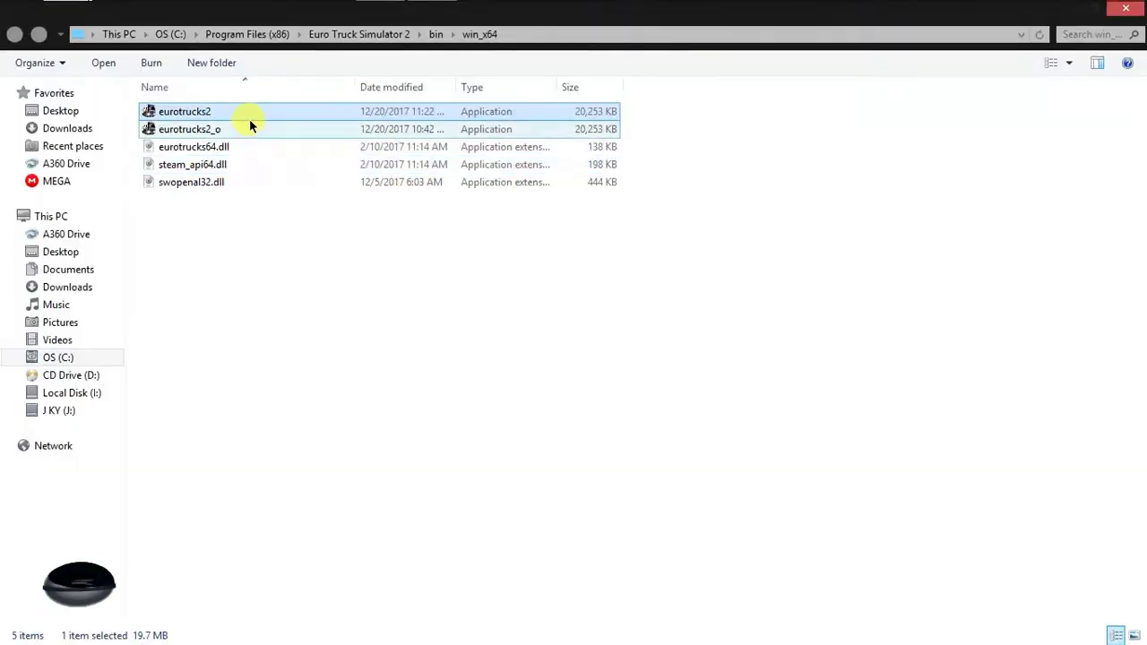
click(598, 357)
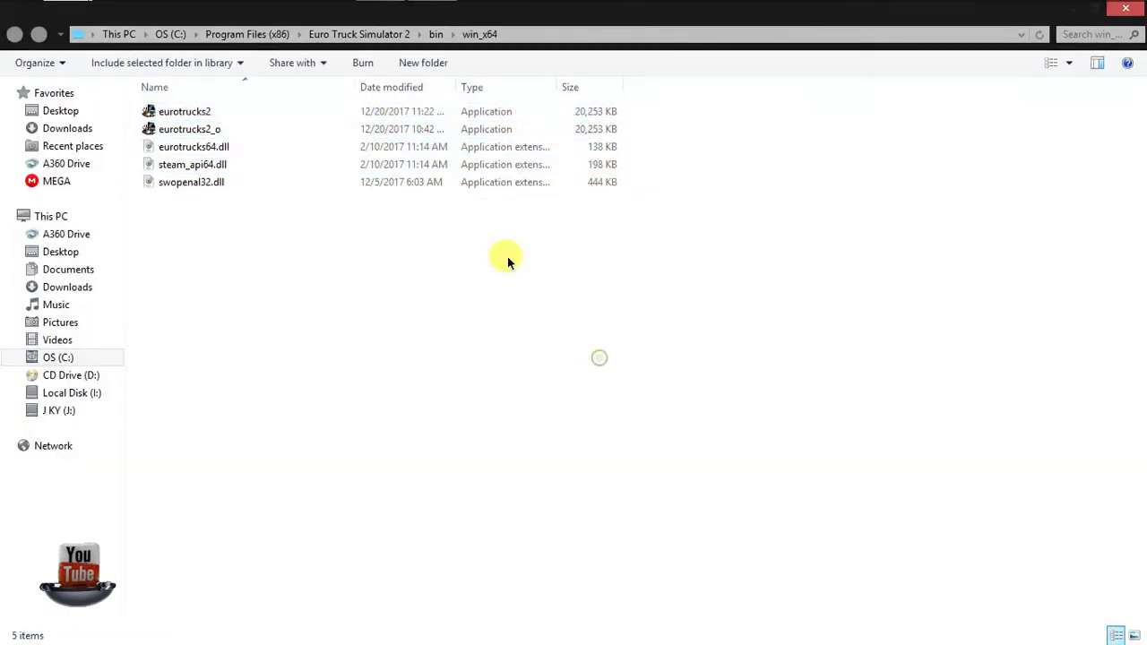
click(330, 108)
right_click(334, 108)
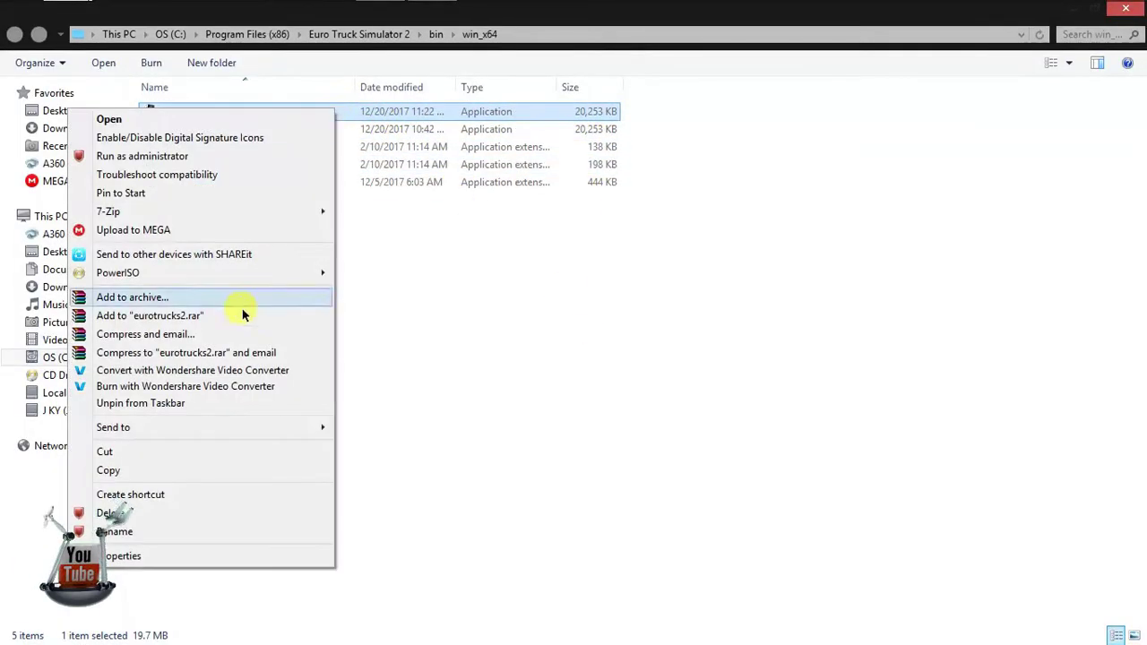
click(199, 557)
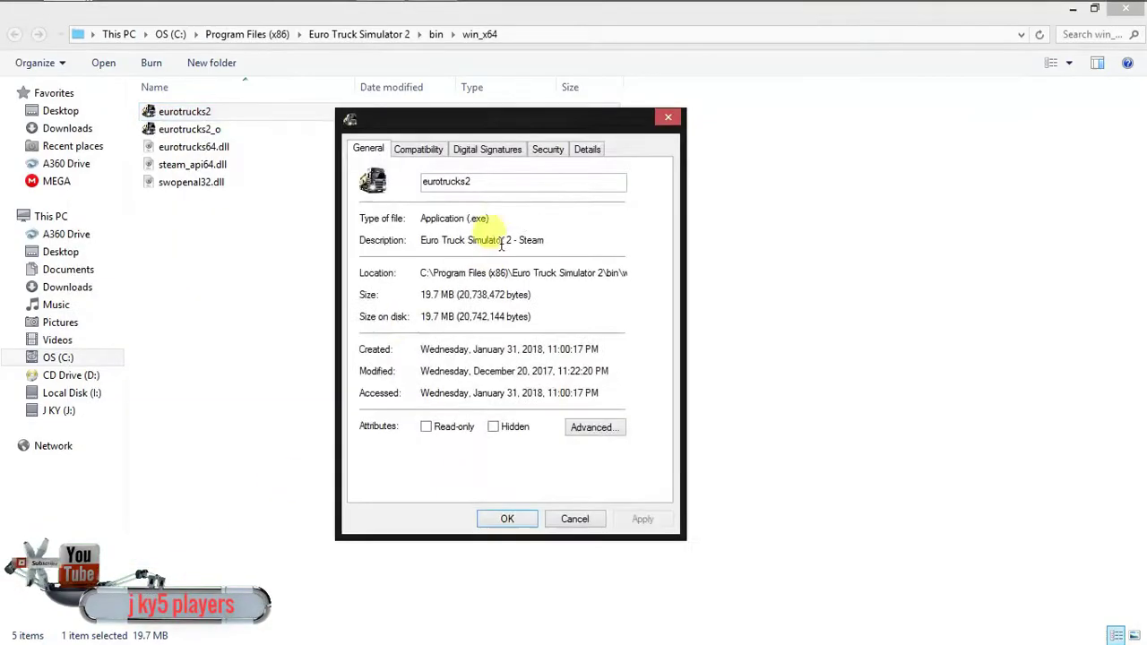
click(584, 149)
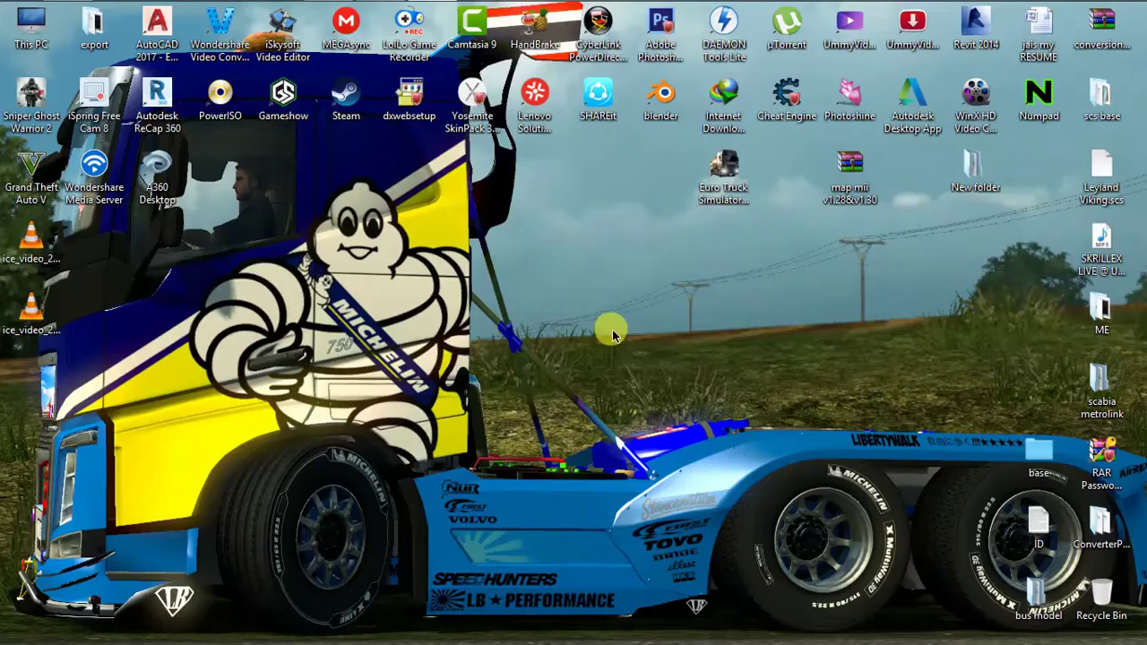
right_click(609, 328)
click(561, 381)
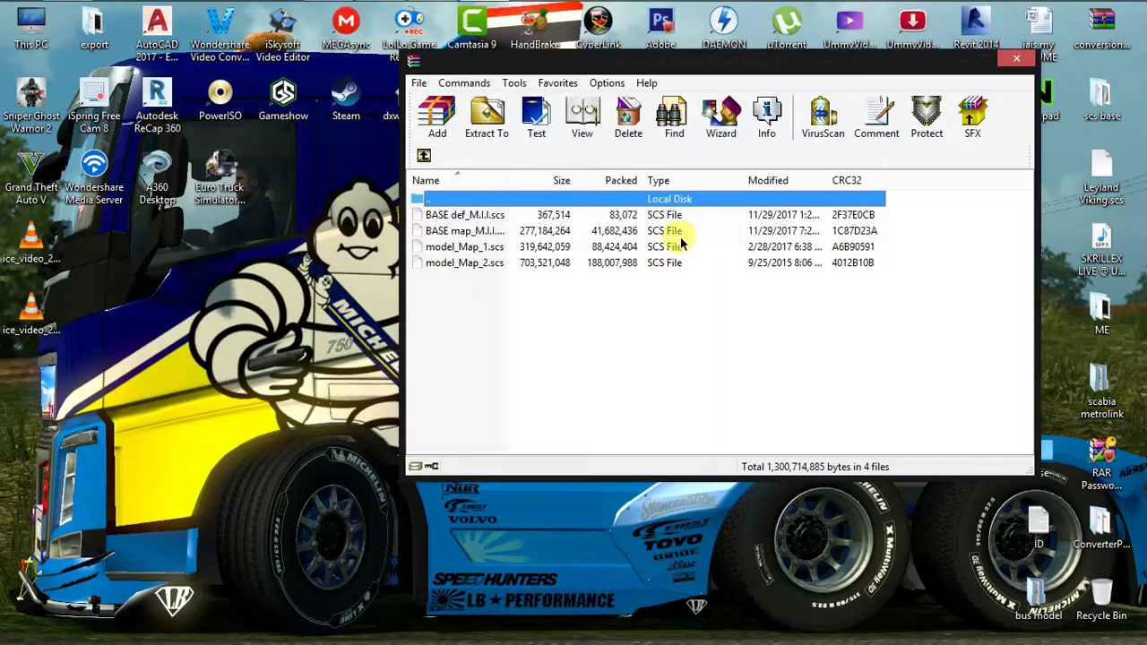
Step: Move the WinRAR map archive window further to the left
drag(860, 67, 630, 78)
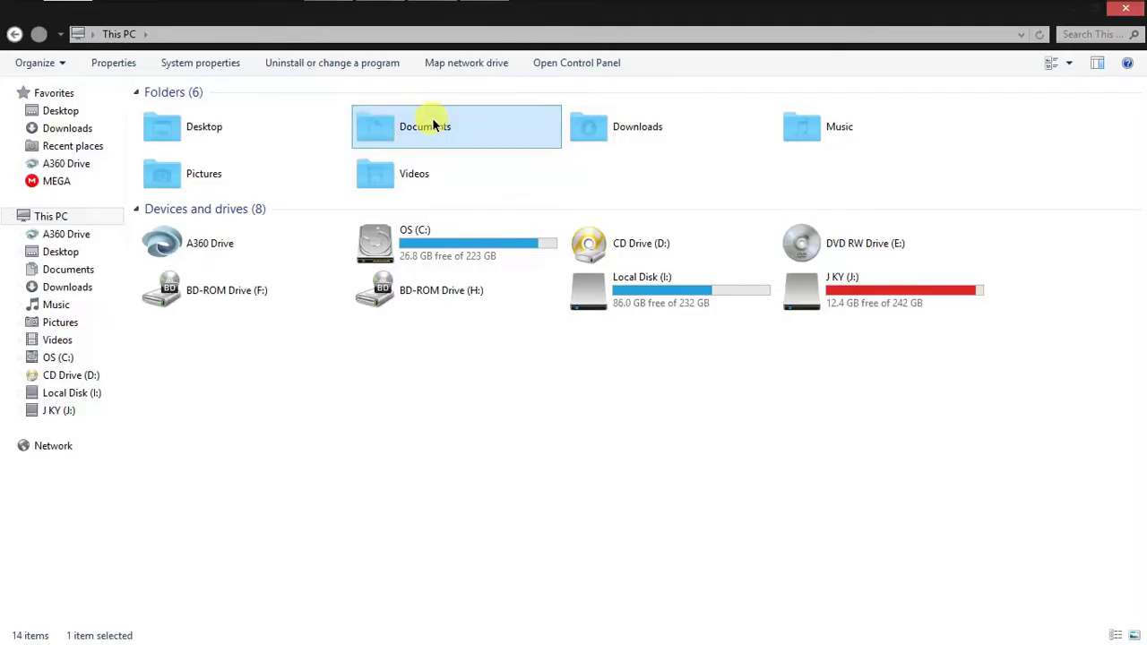
Step: Navigate to the empty Documents > Euro Truck Simulator 2 > mod folder
double_click(433, 121)
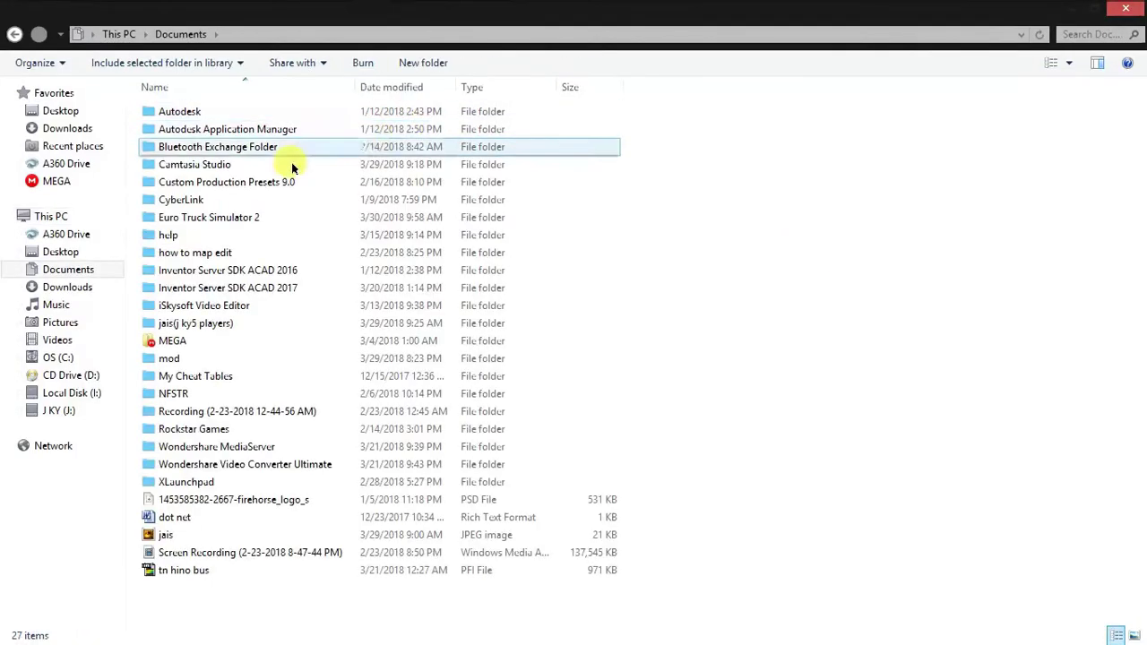
double_click(274, 217)
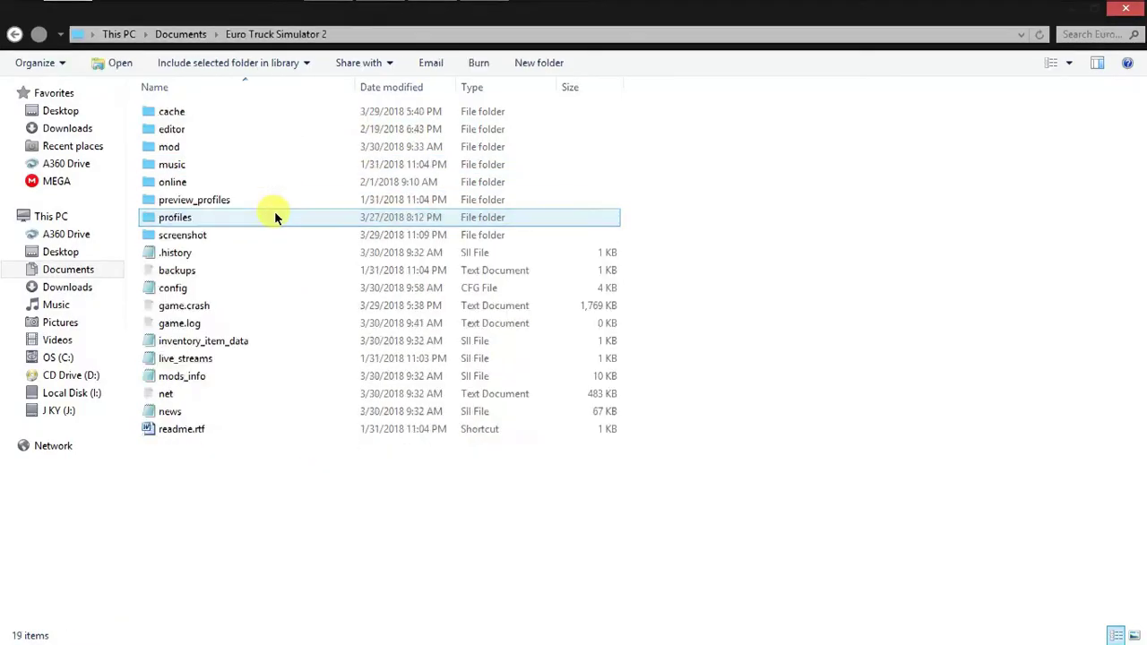
double_click(230, 146)
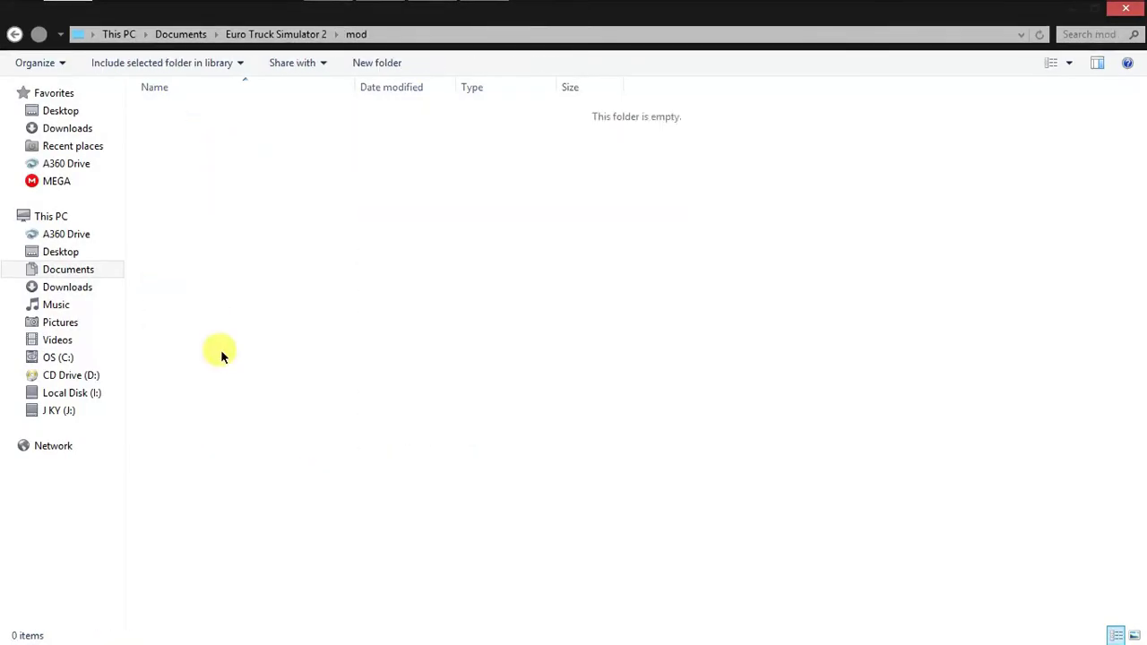
Step: Extract the four map .scs files from the archive into the mod folder and close WinRAR
click(484, 6)
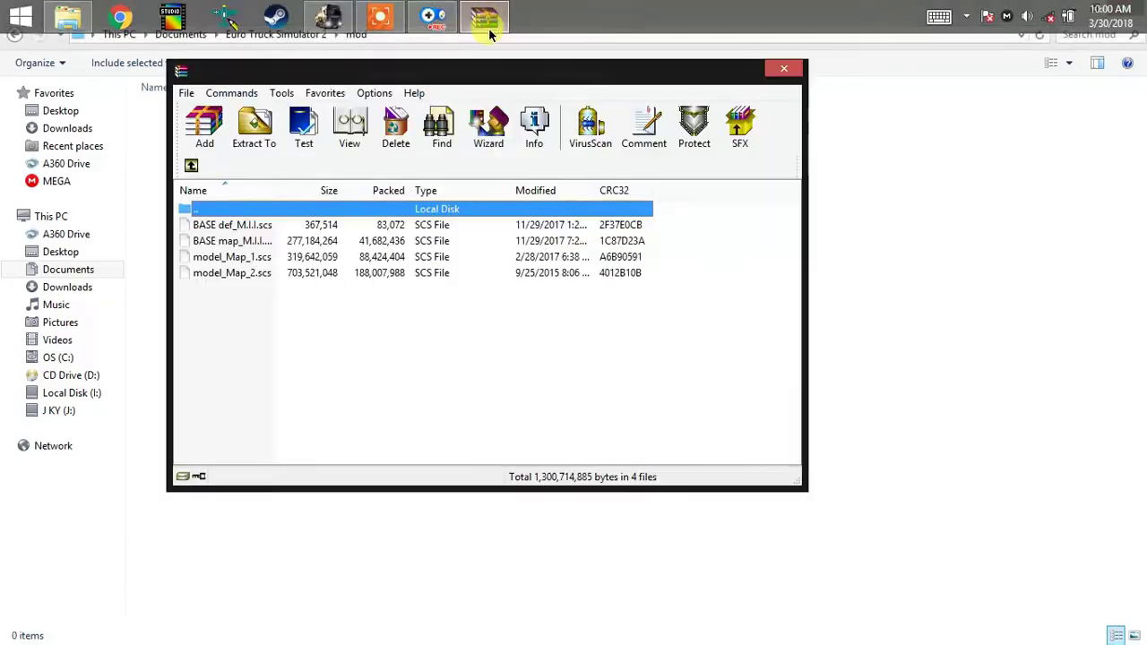
drag(605, 81, 886, 46)
drag(574, 361, 238, 307)
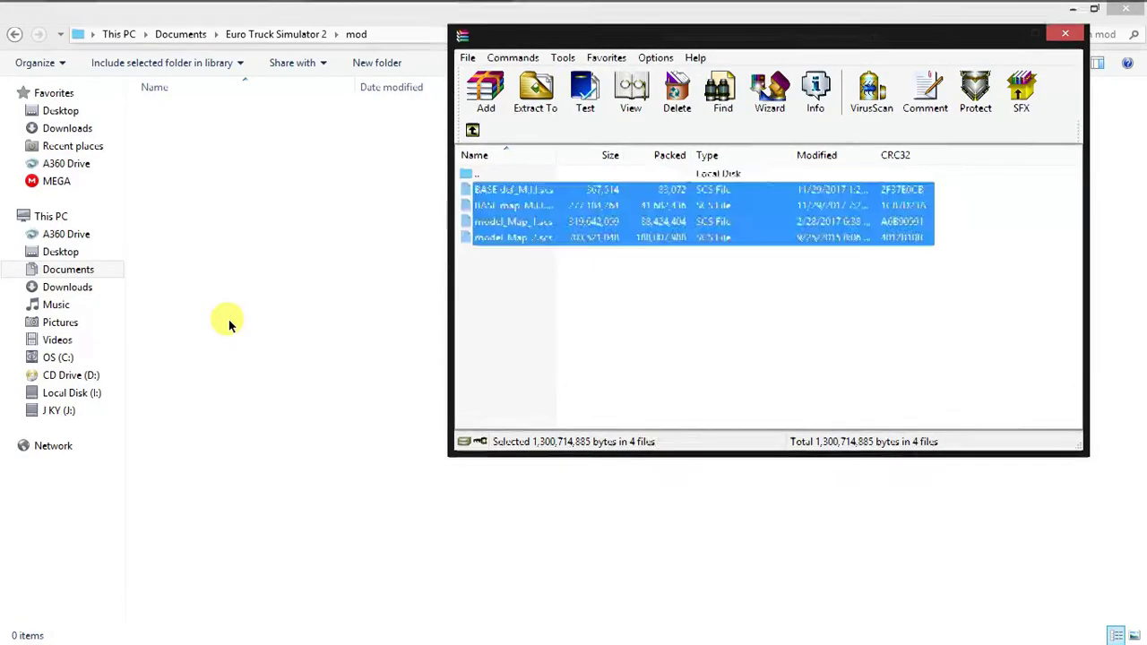
key(alt+F4)
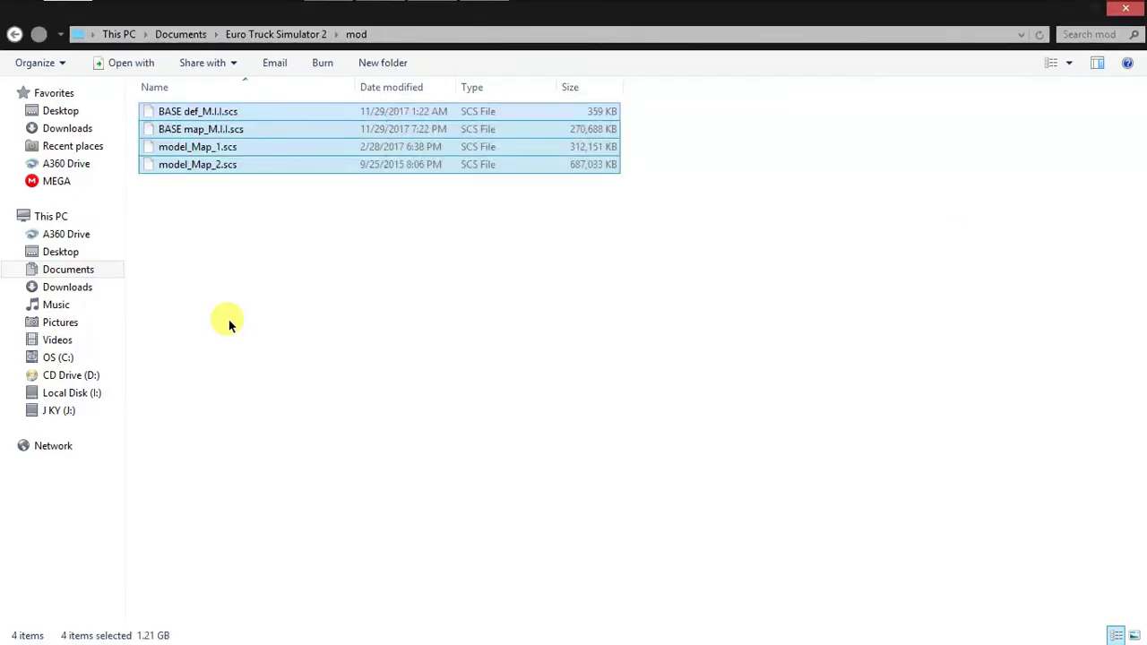
Step: Select all four map mod files now in the mod folder
click(362, 280)
drag(422, 259, 391, 123)
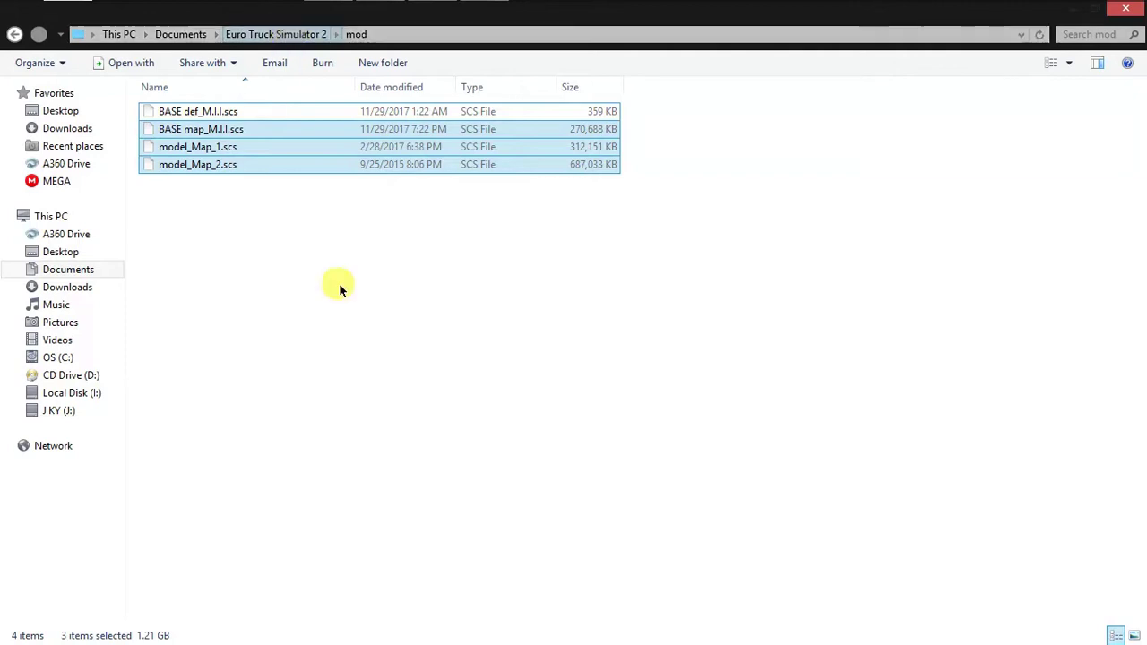
click(380, 349)
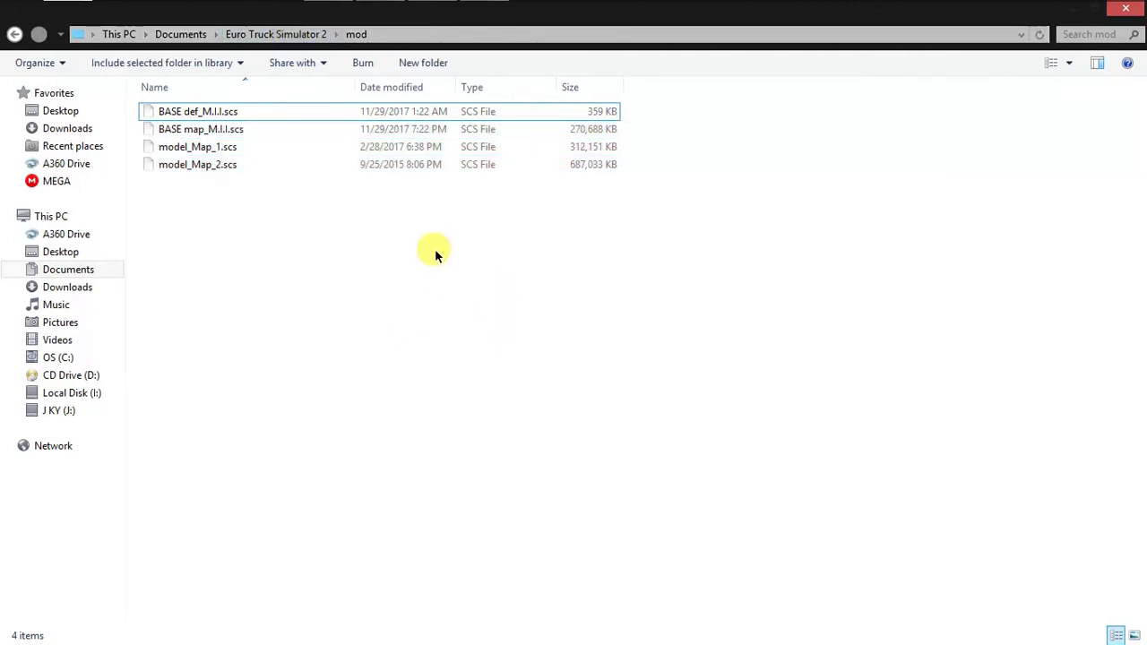
drag(398, 237, 281, 110)
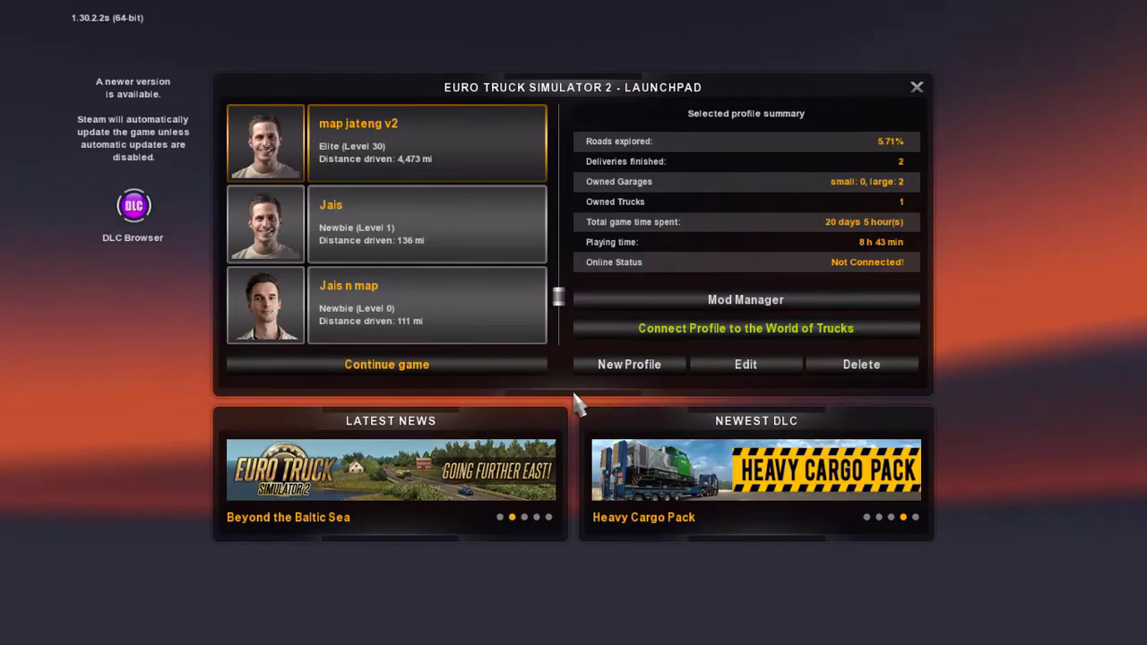
Step: Start a new profile and open its Mod Manager
click(632, 369)
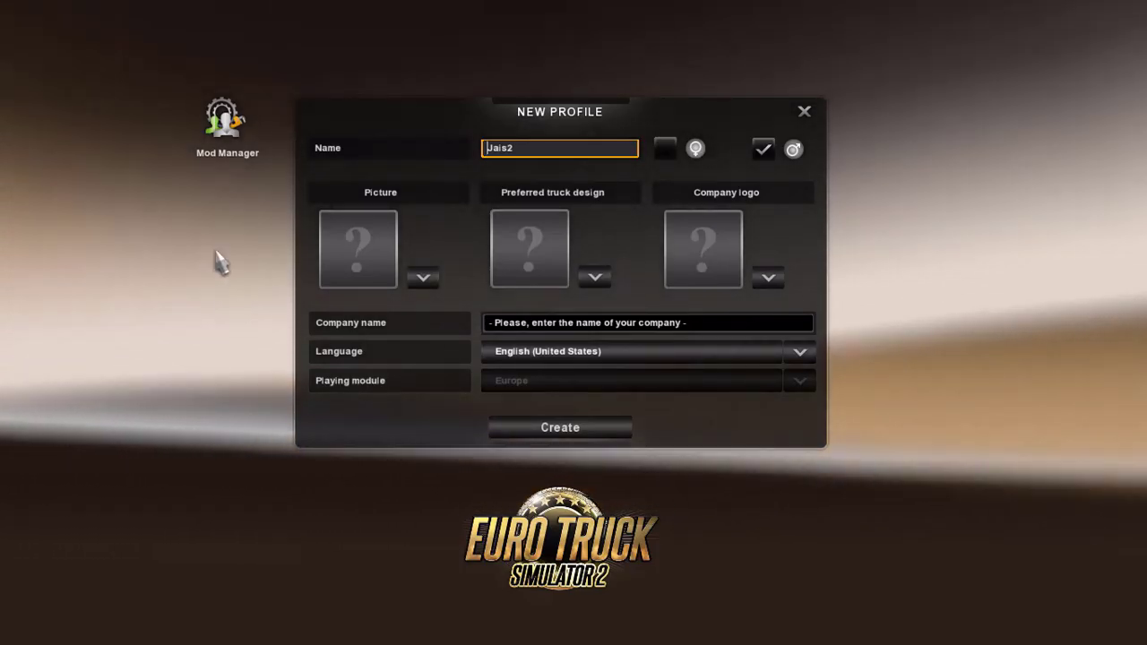
click(224, 115)
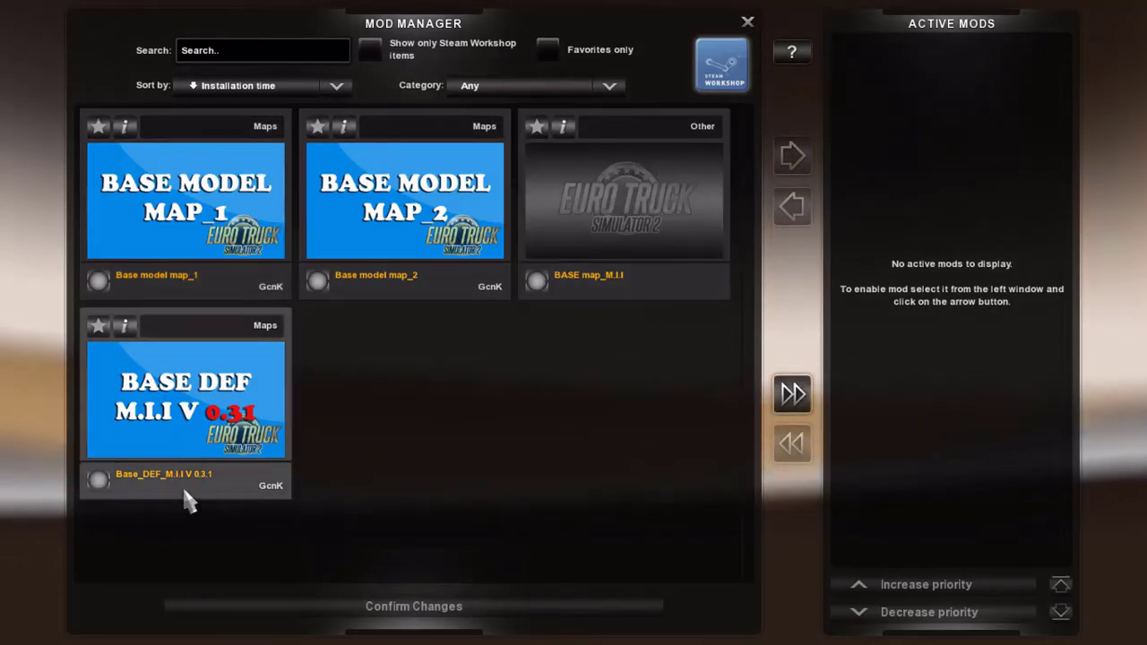
Step: Activate Base model map_2 and BASE map_M.I.I with the other map mods and confirm the changes
double_click(152, 394)
double_click(215, 215)
double_click(430, 215)
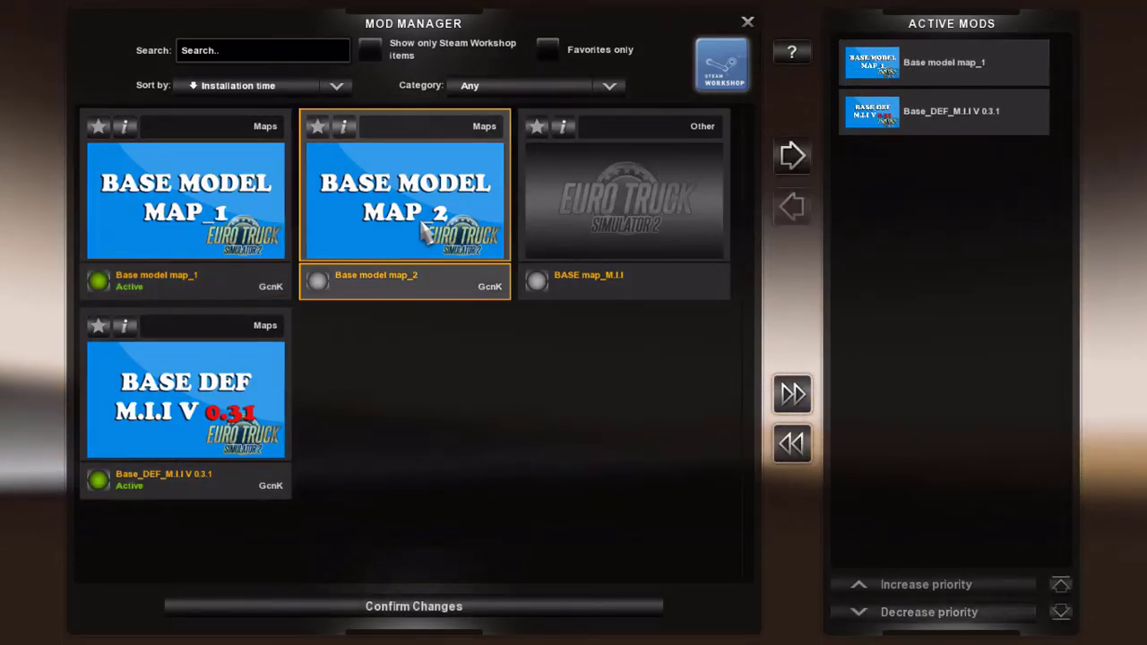
double_click(644, 225)
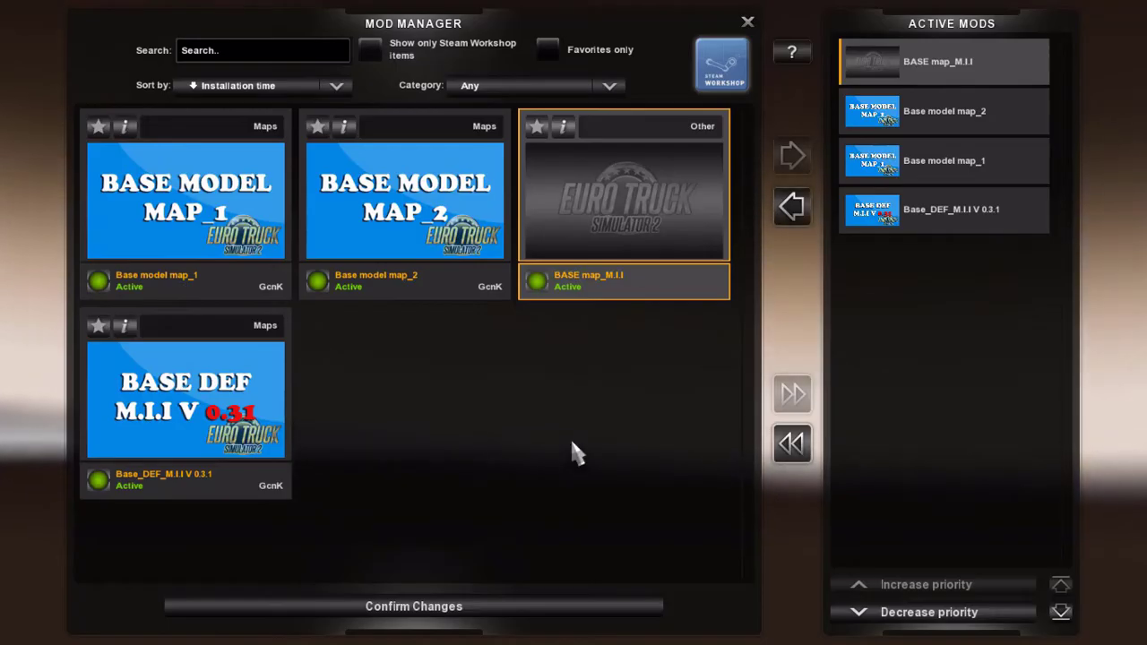
click(348, 607)
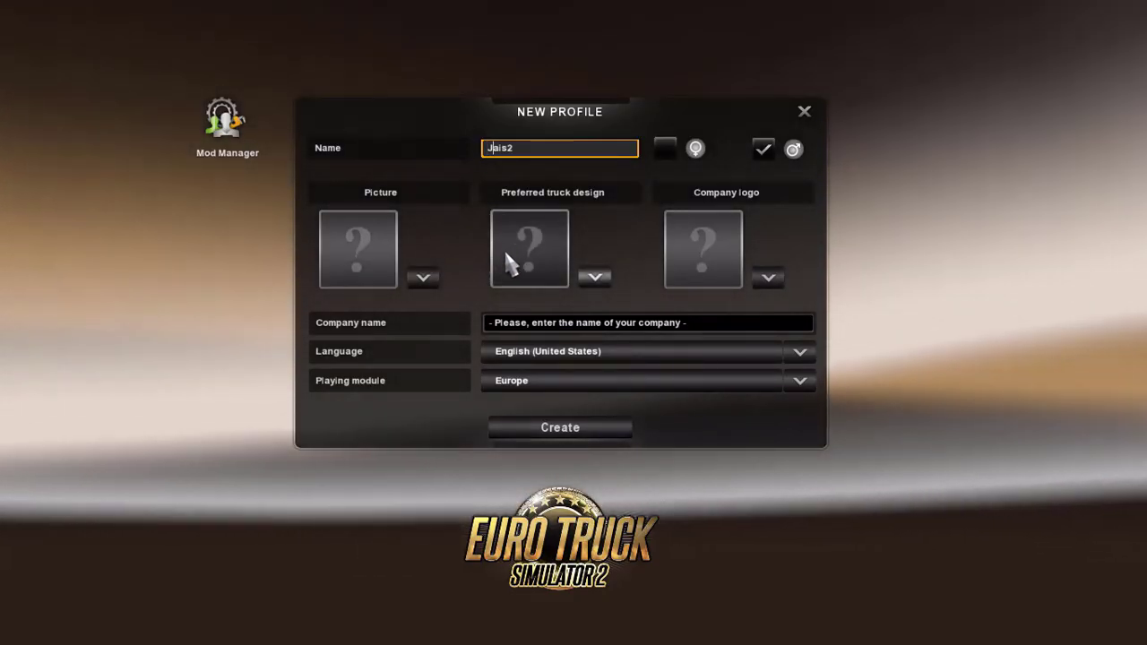
Step: Name the profile mii and choose a face picture, dark blue truck and sunburst logo
key(BackSpace)
key(BackSpace)
key(BackSpace)
key(BackSpace)
key(BackSpace)
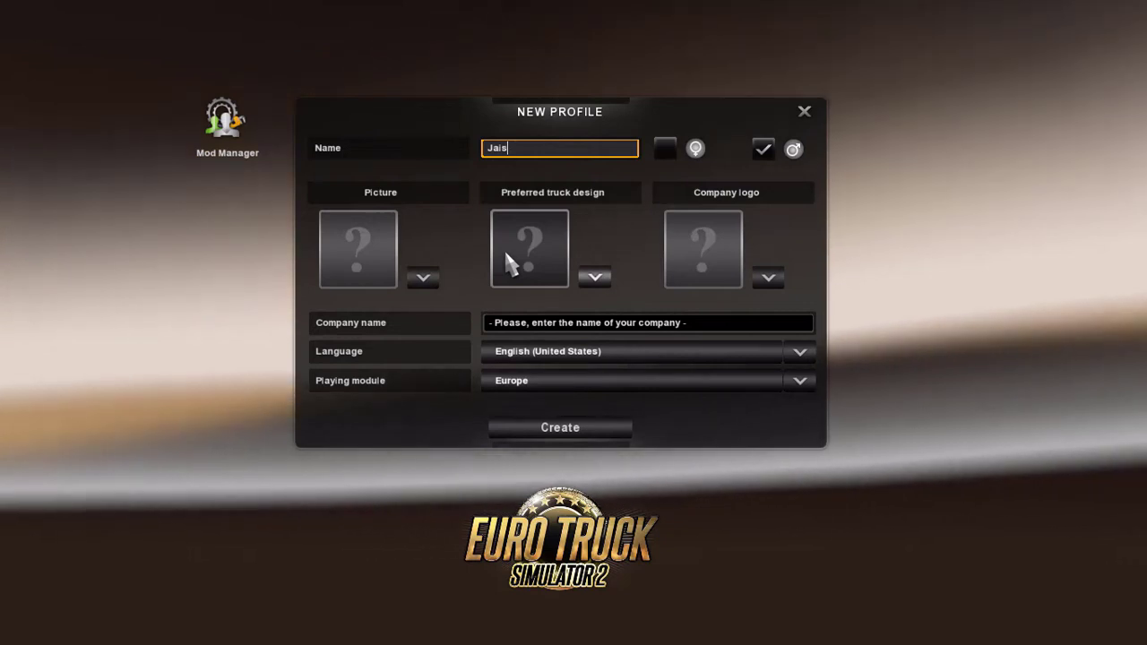
text(mili)
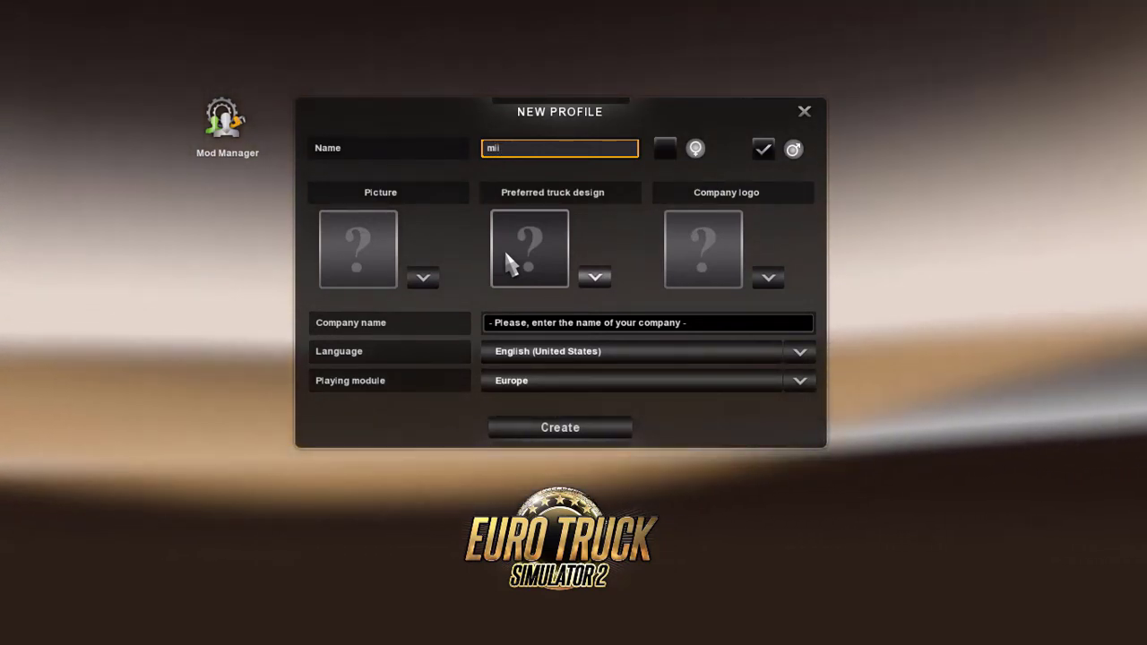
key(BackSpace)
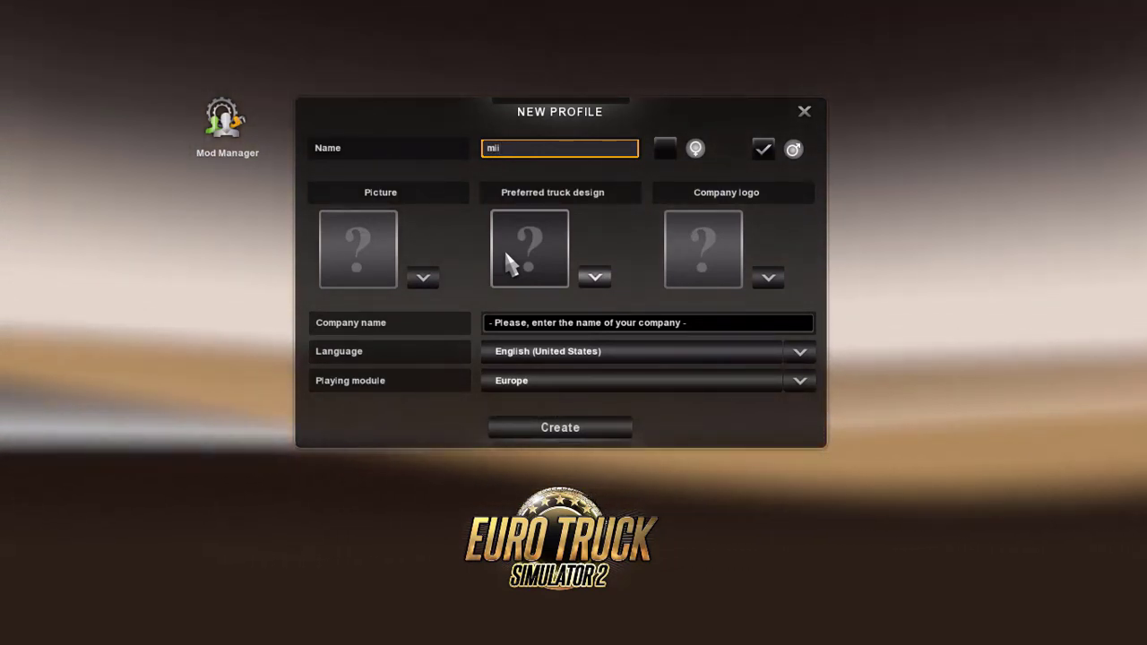
click(424, 279)
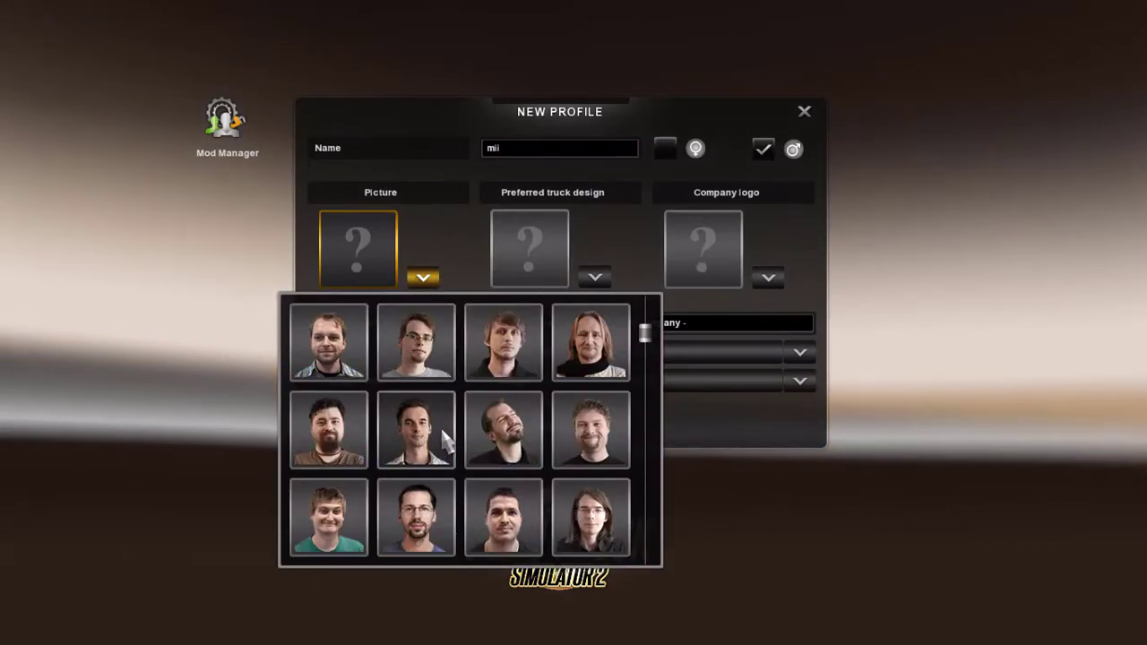
scroll(377, 457, down, 3)
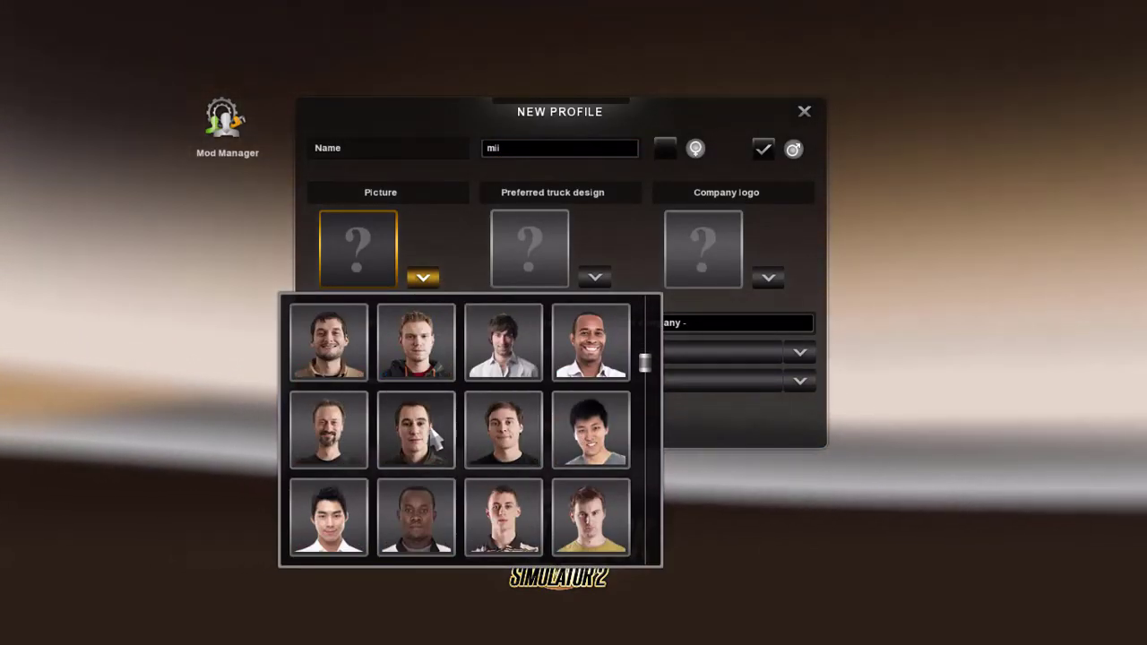
click(513, 426)
click(594, 277)
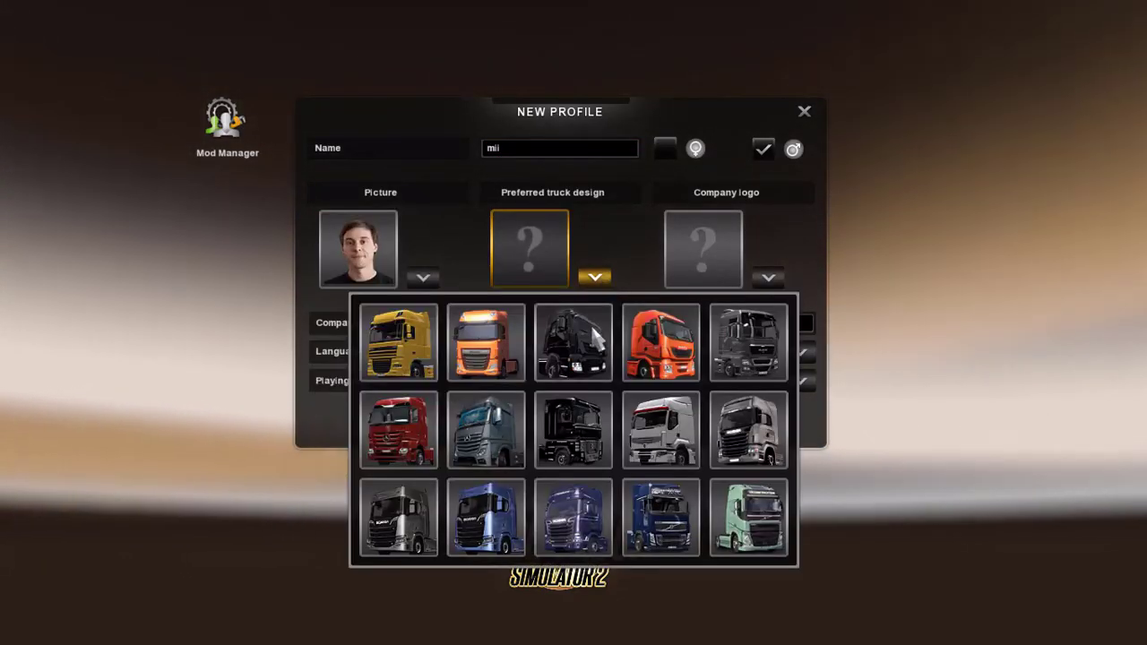
click(543, 538)
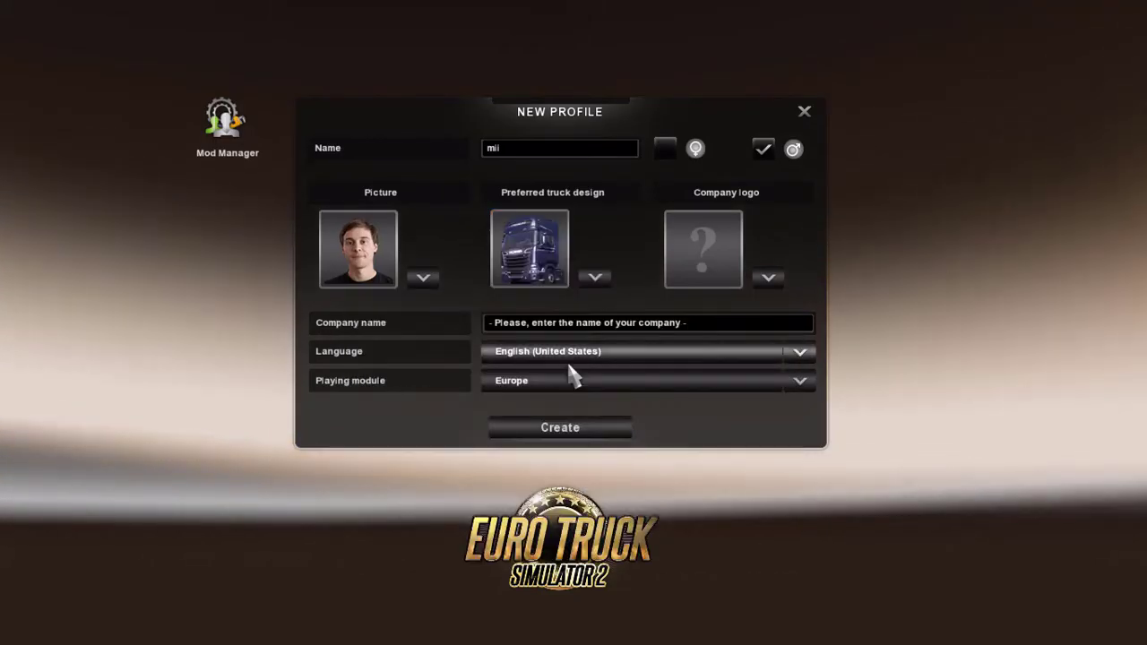
click(766, 277)
click(557, 430)
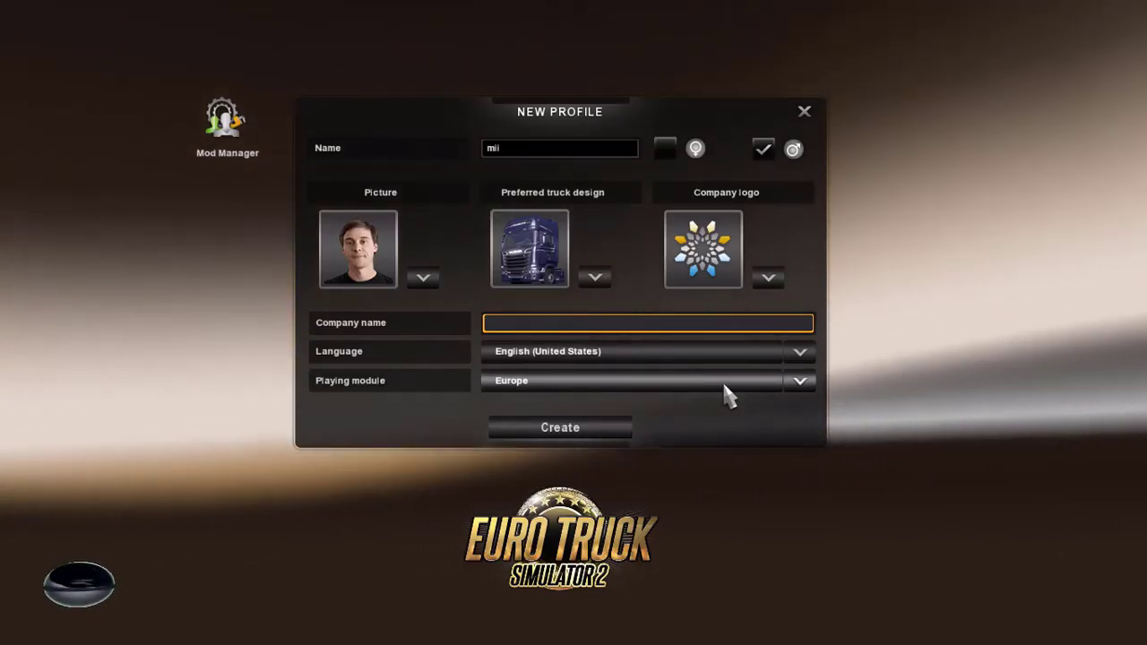
Step: Enter company name 'mii map', set playing module to indonesia.mbd, and create the profile
text(mii map)
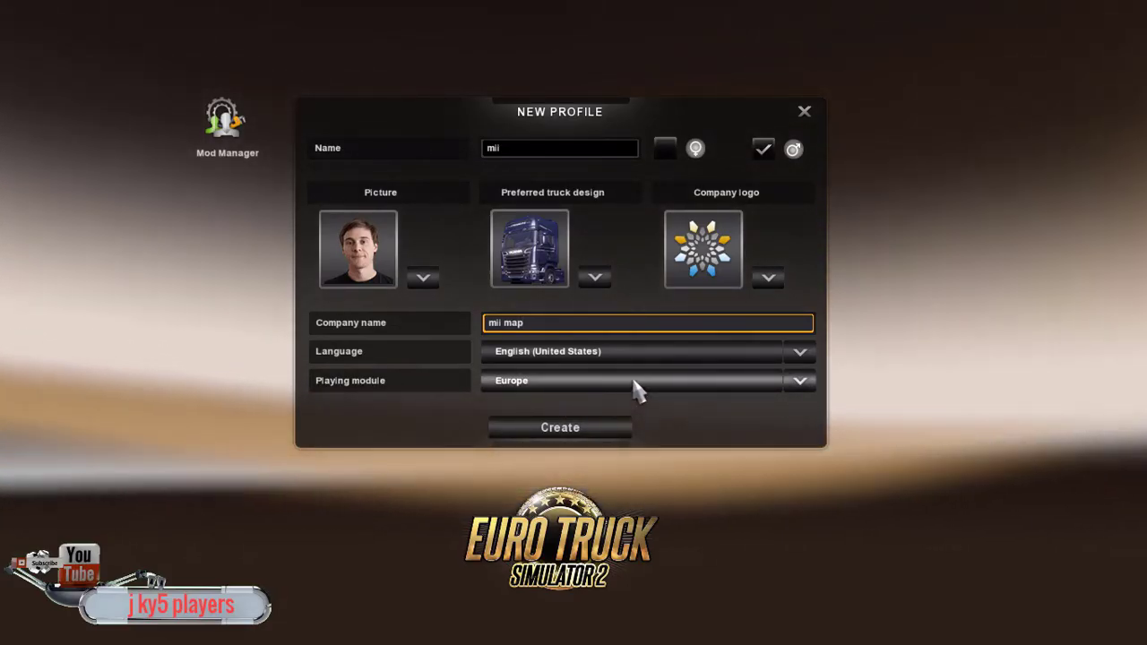
click(633, 383)
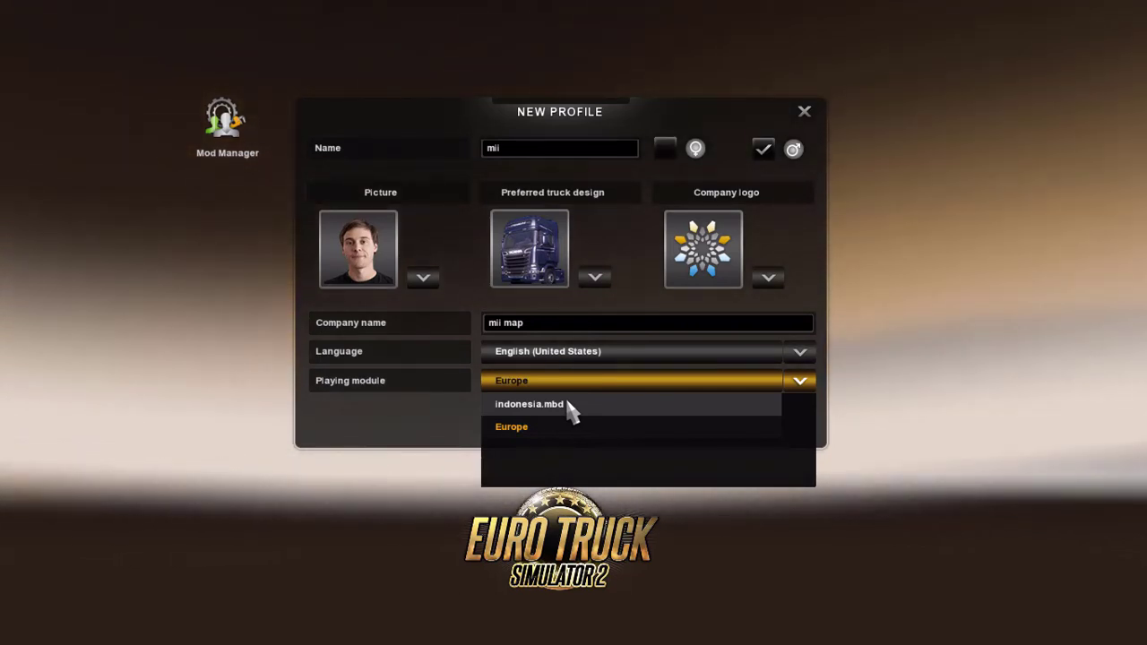
click(570, 409)
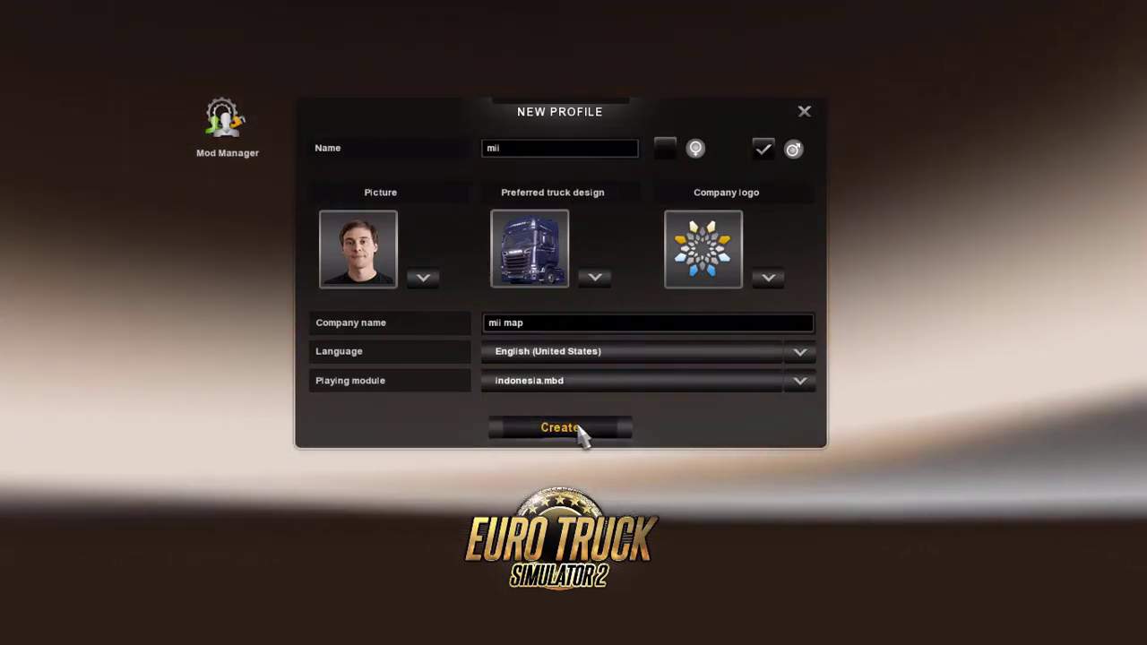
click(578, 427)
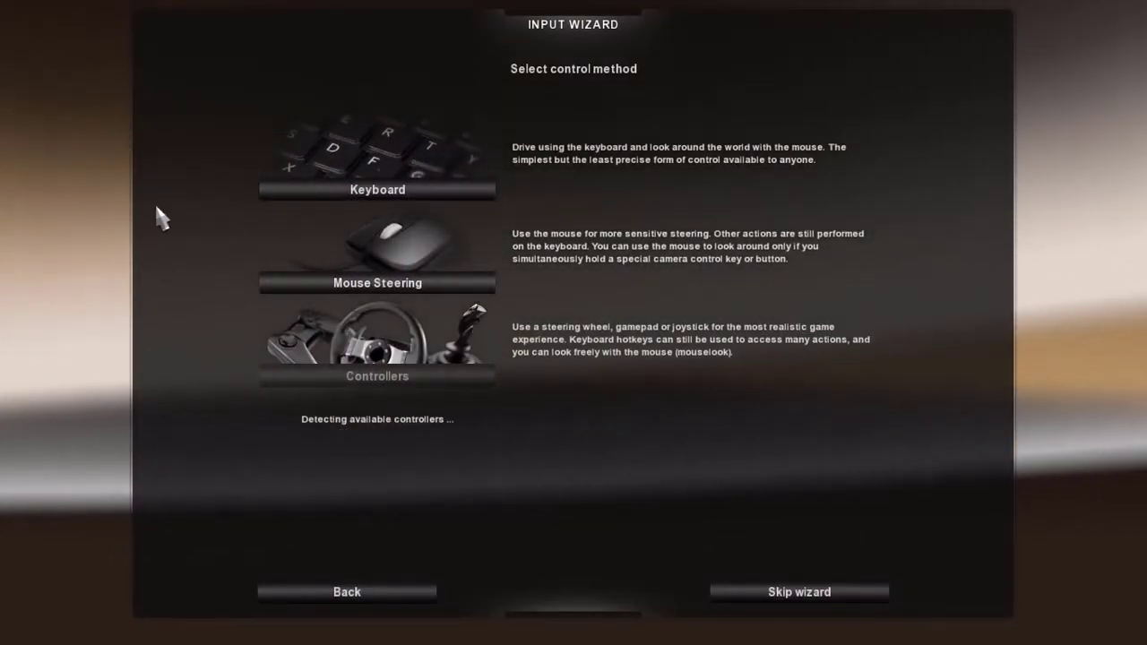
Step: Choose mouse steering with a simple automatic gearbox and finish the input wizard
click(423, 280)
click(427, 190)
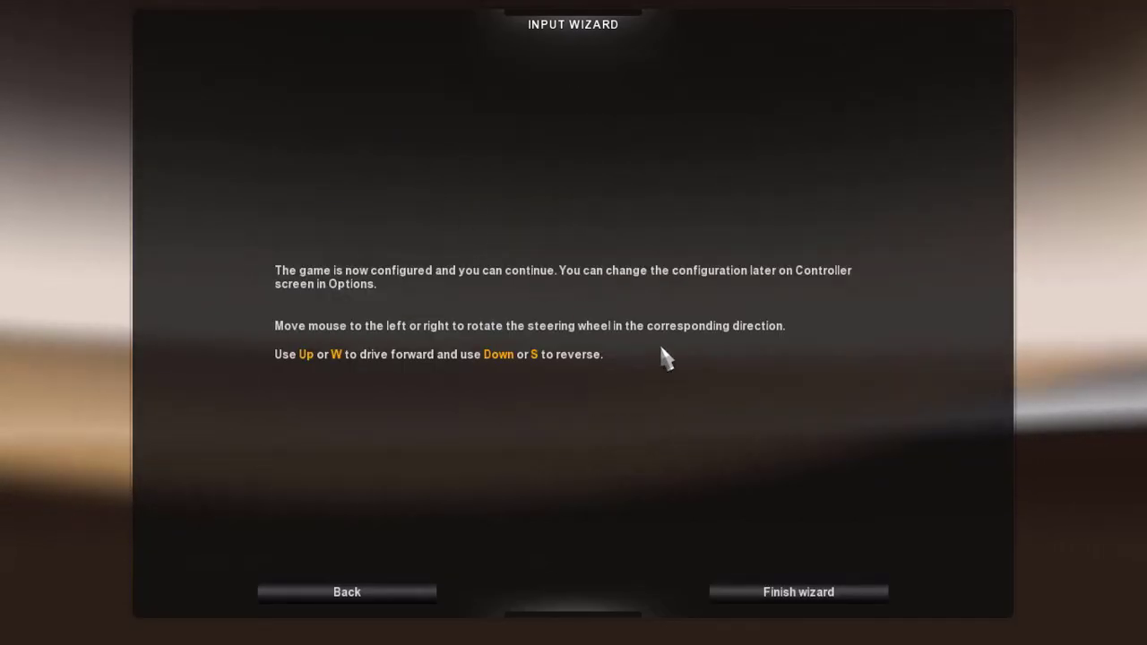
click(804, 597)
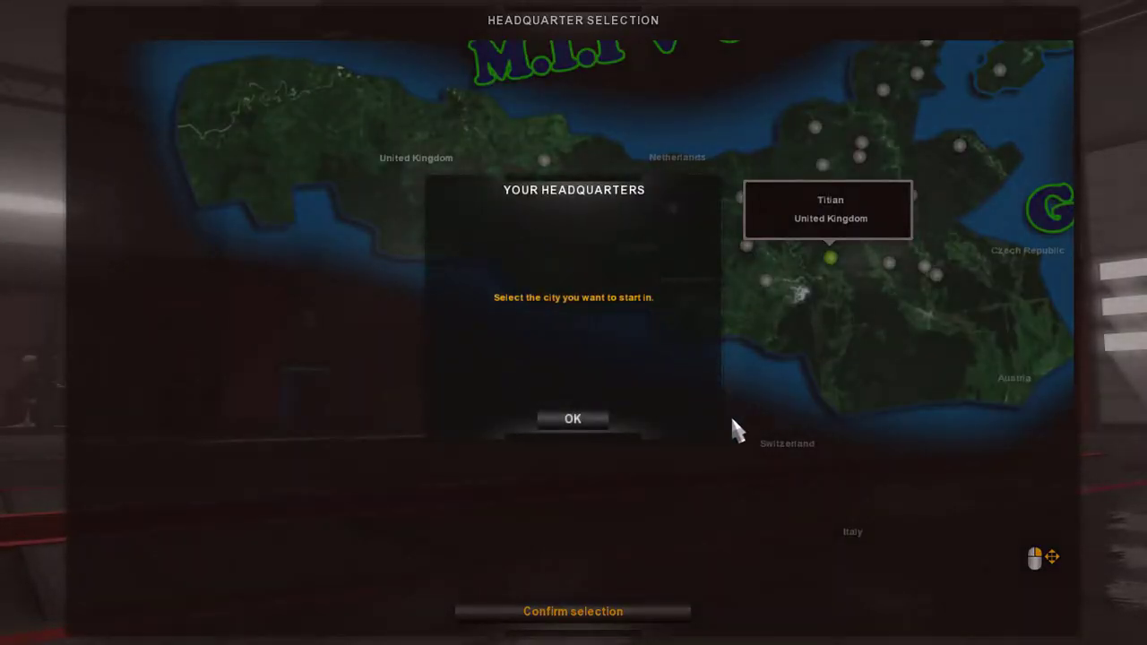
Step: Browse the M.I.I map and confirm Hujung, United Kingdom as the headquarters city
click(572, 421)
drag(750, 376, 499, 518)
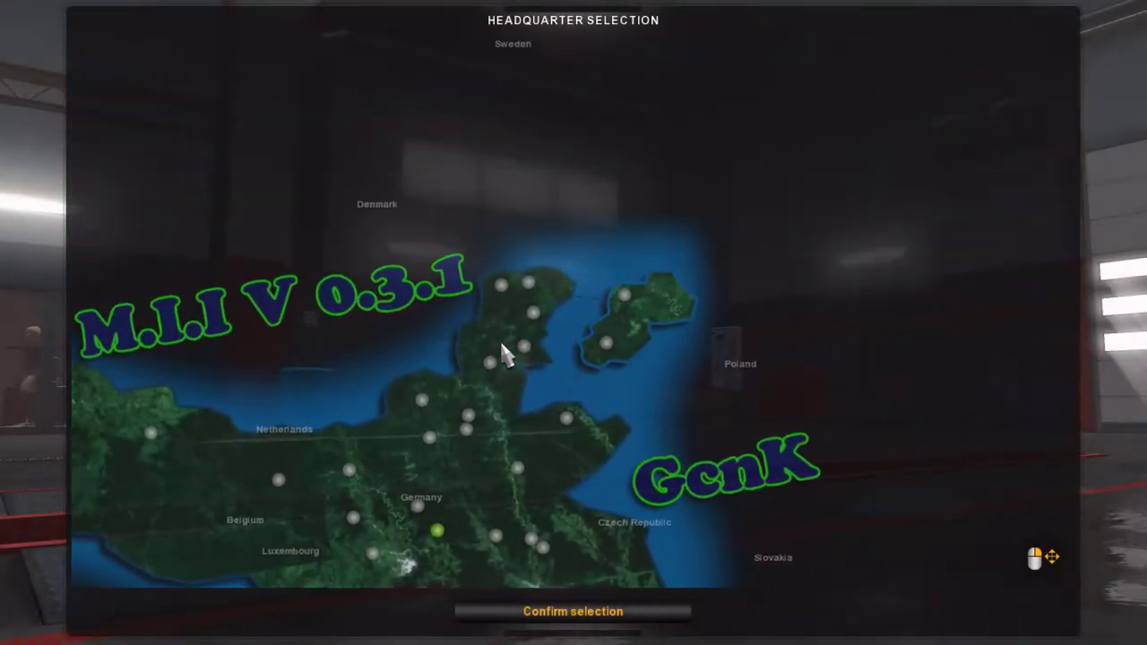
drag(391, 396, 436, 108)
drag(747, 225, 859, 348)
mouse_move(566, 415)
mouse_down()
mouse_move(585, 321)
mouse_move(574, 409)
mouse_up()
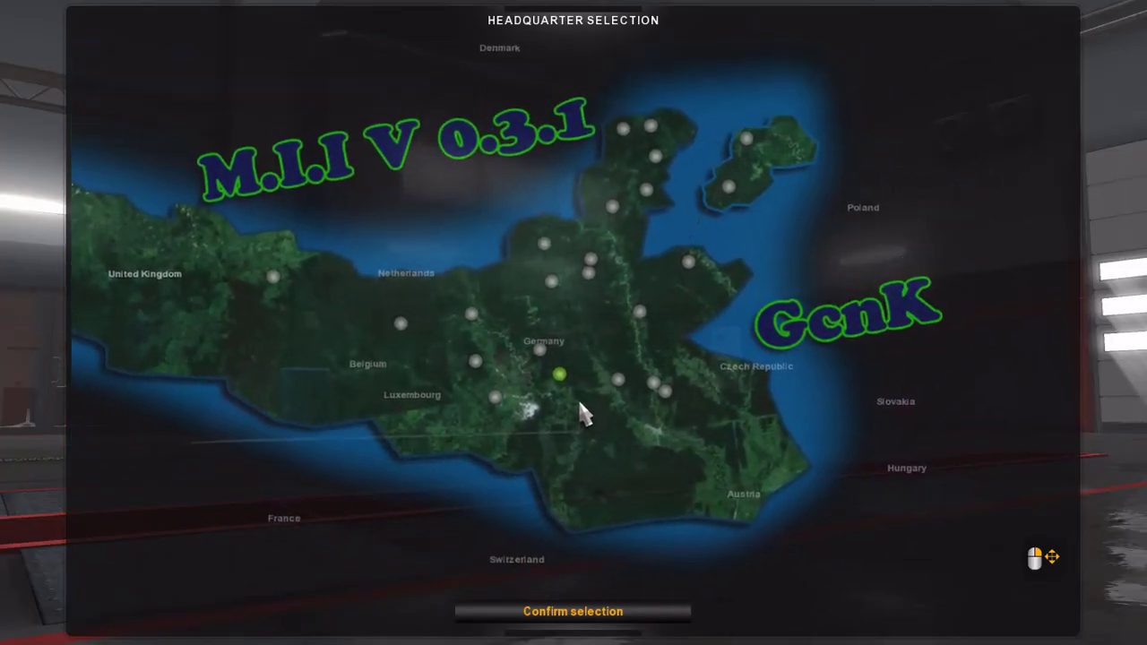
click(625, 131)
click(727, 187)
click(275, 278)
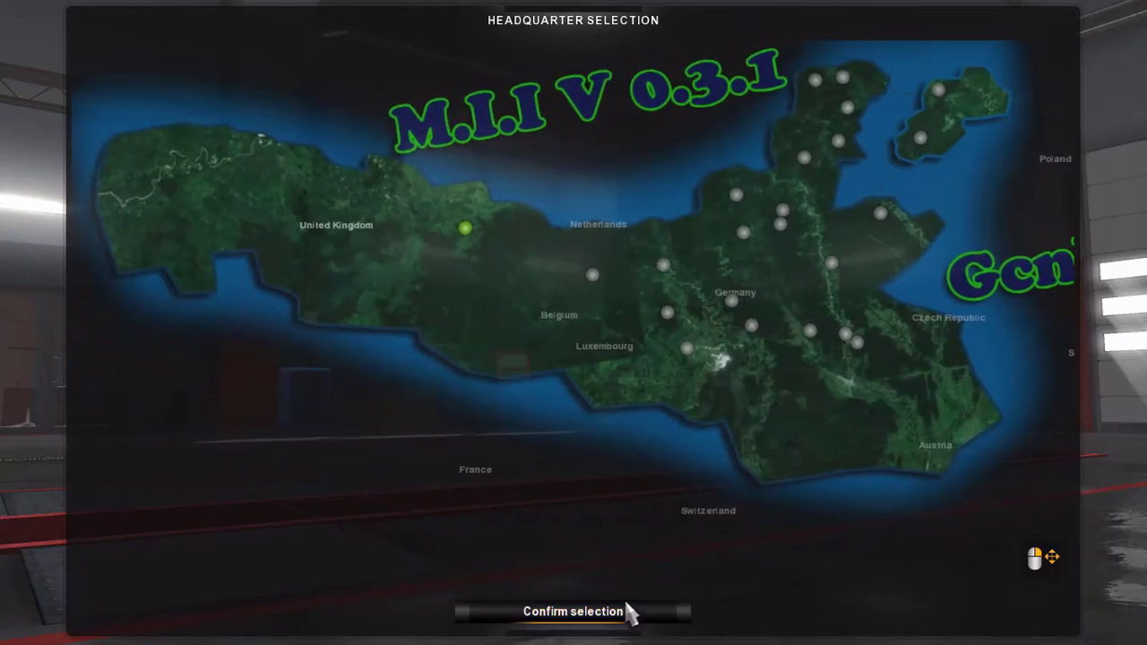
click(612, 613)
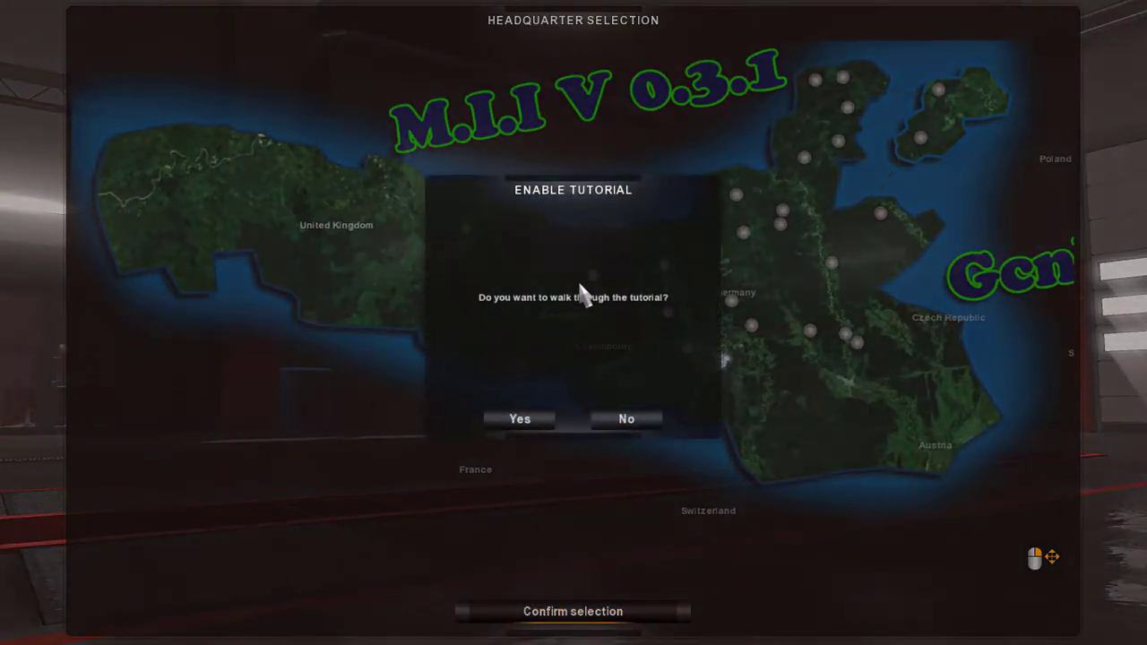